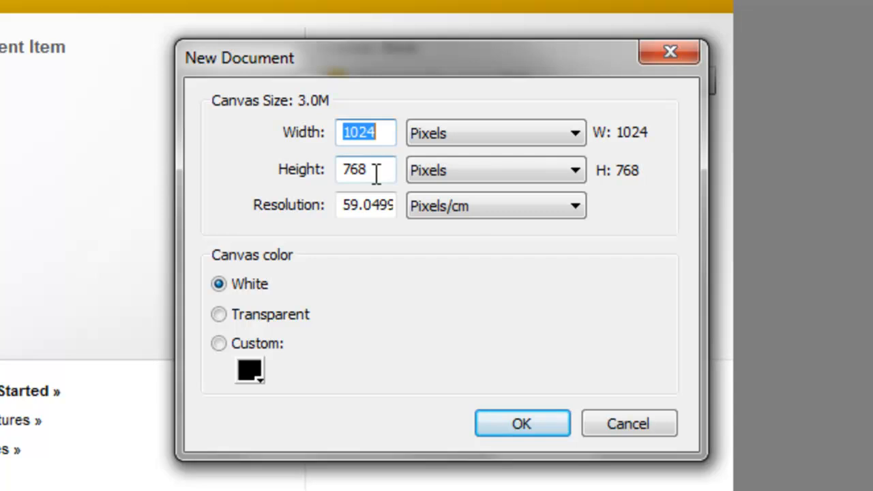
# Create a new 1024 × 768 pixel document with a white canvas and change the canvas colour to bright blue
pyautogui.click(522, 424)
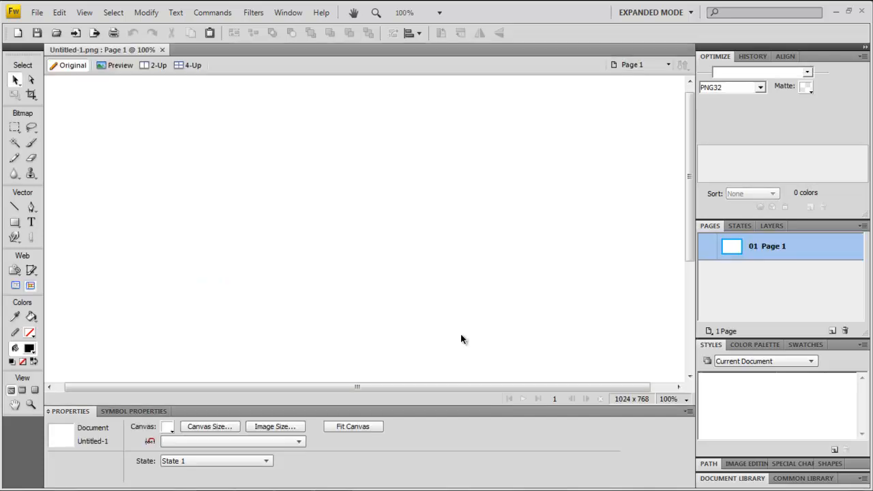
pyautogui.click(665, 398)
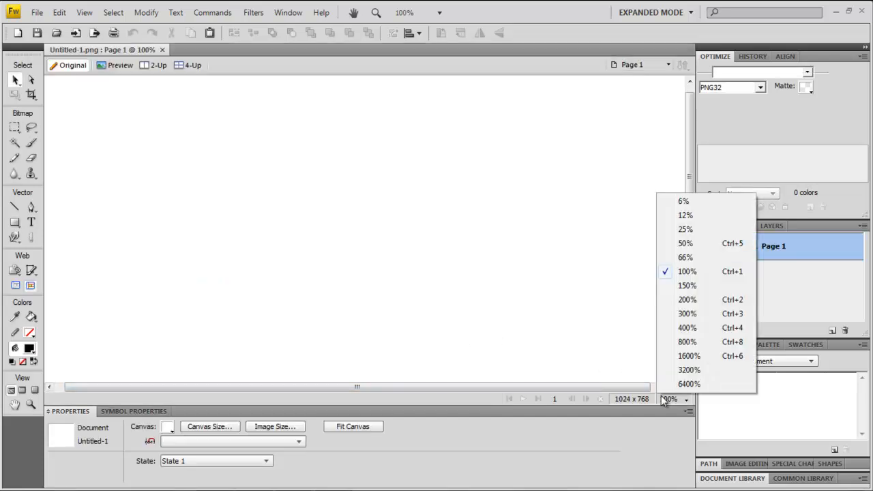
pyautogui.click(677, 245)
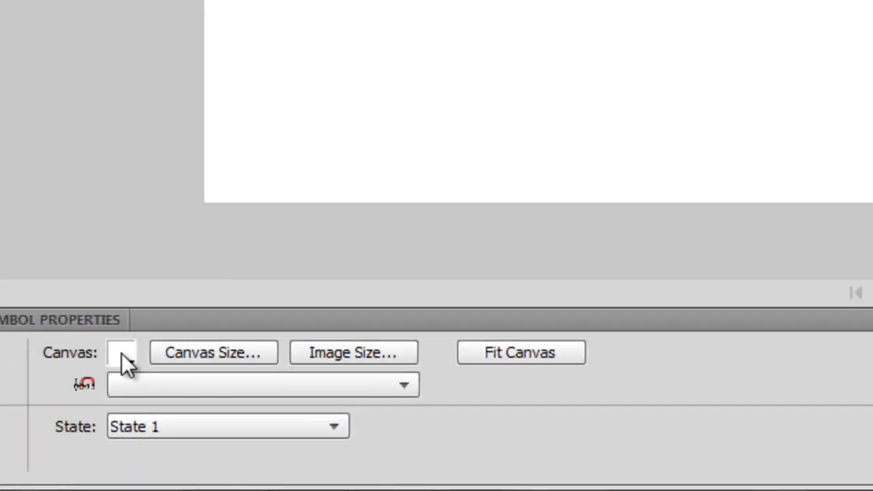
pyautogui.click(167, 428)
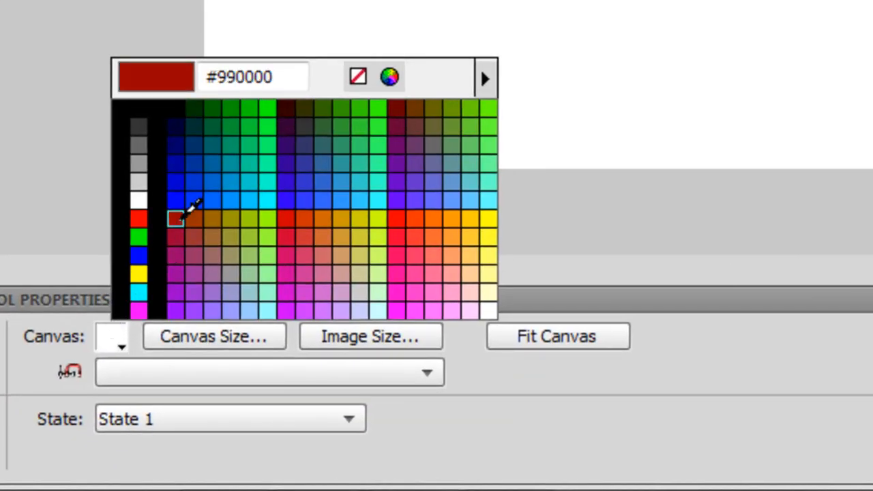
pyautogui.click(212, 200)
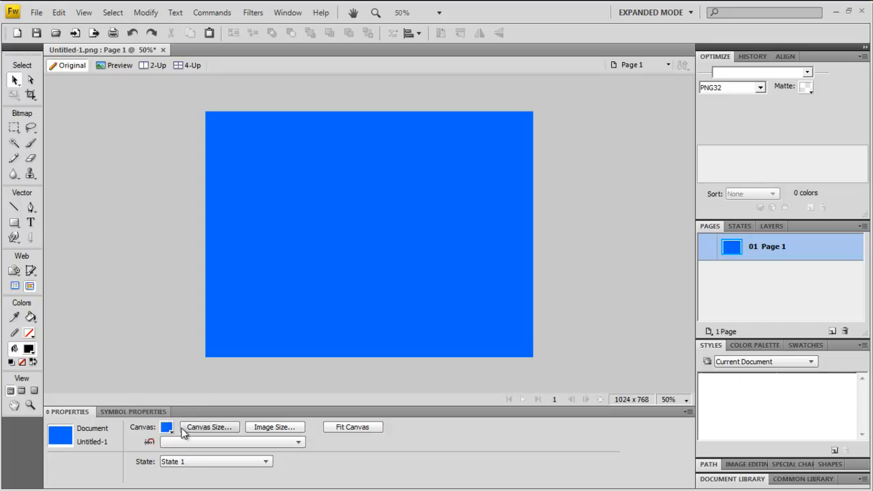
# Draw a black rounded rectangle about 1056 × 680 px, running past the canvas's right and bottom edges
pyautogui.click(12, 228)
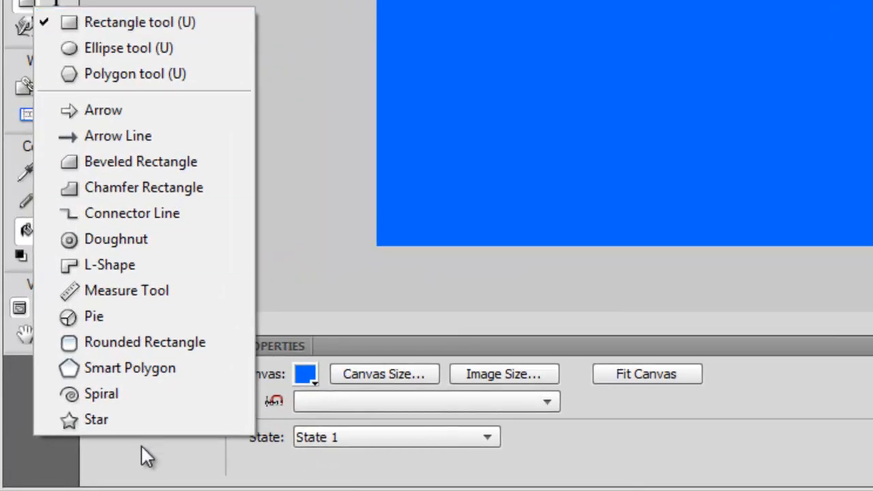
pyautogui.click(106, 343)
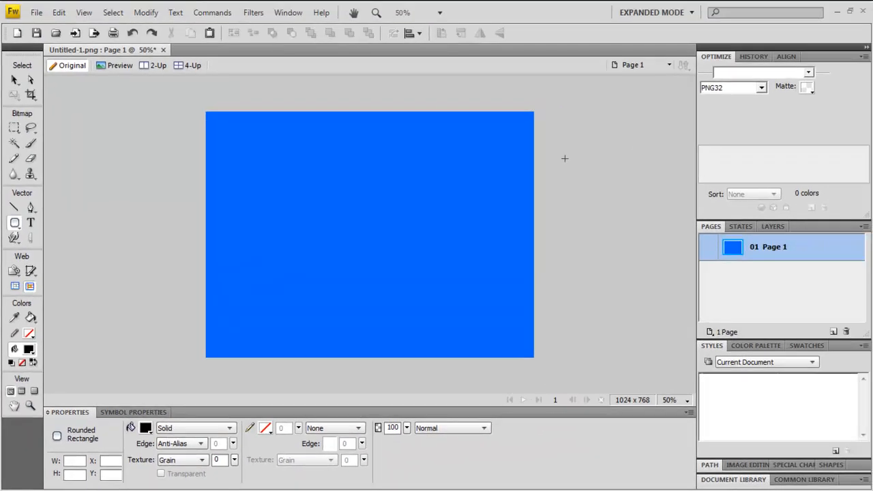
pyautogui.moveTo(578, 155); pyautogui.dragTo(238, 372)
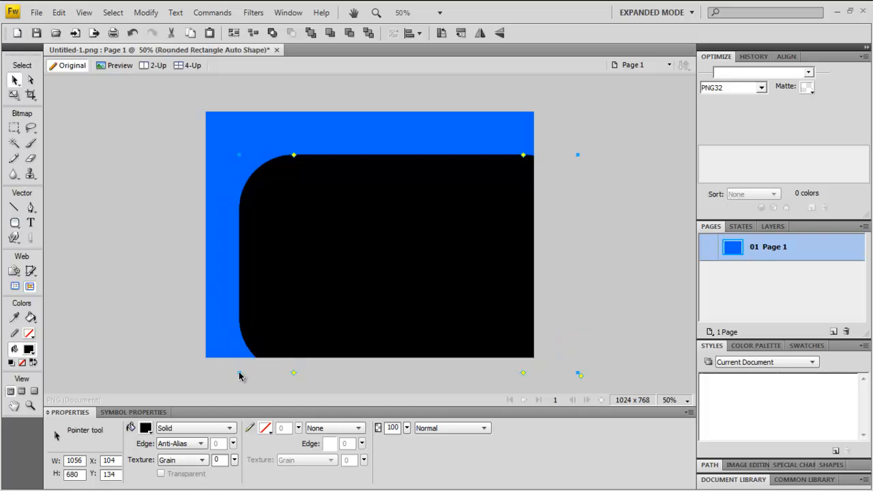
pyautogui.press('v')
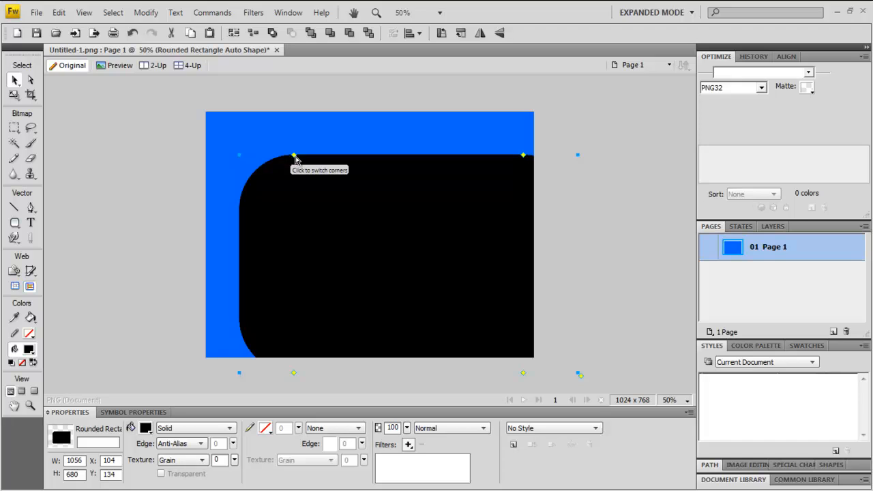
# Square off the black shape's bottom-left and top-right corners, reduce its top-left rounding, and shift it slightly up and left
pyautogui.moveTo(295, 159); pyautogui.dragTo(316, 167)
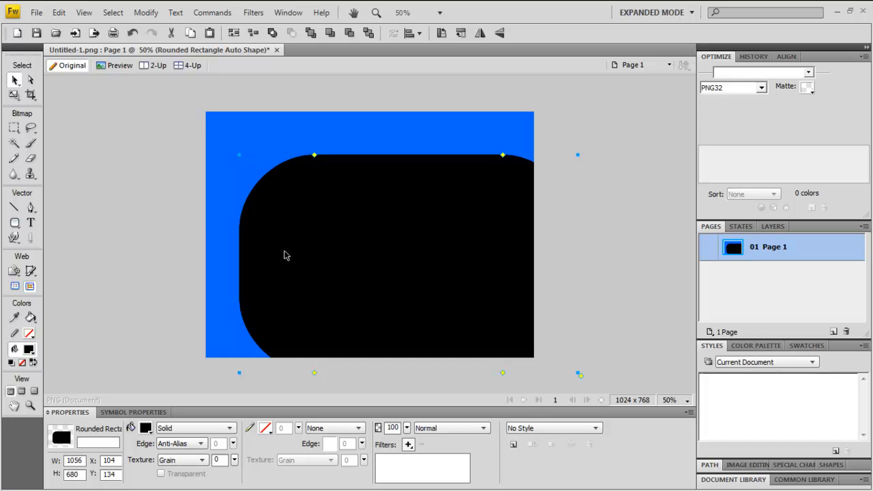
pyautogui.moveTo(316, 376); pyautogui.dragTo(239, 373)
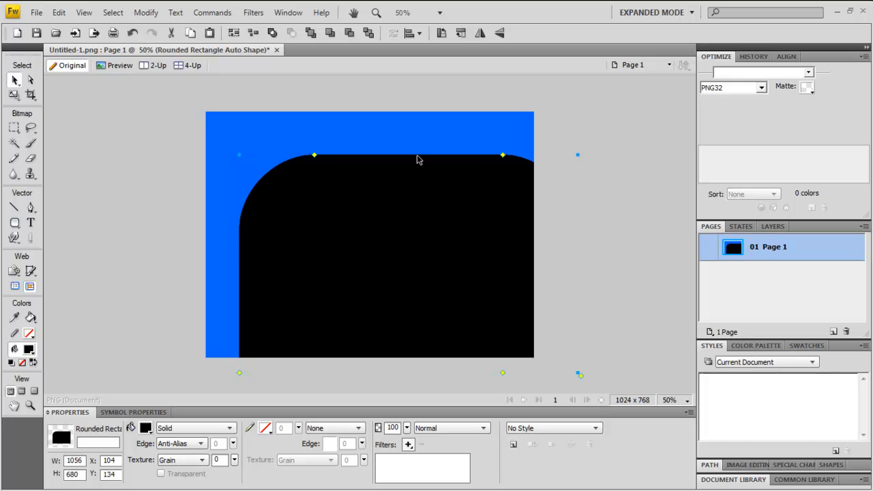
pyautogui.moveTo(503, 155); pyautogui.dragTo(555, 160)
pyautogui.moveTo(314, 159); pyautogui.dragTo(274, 160)
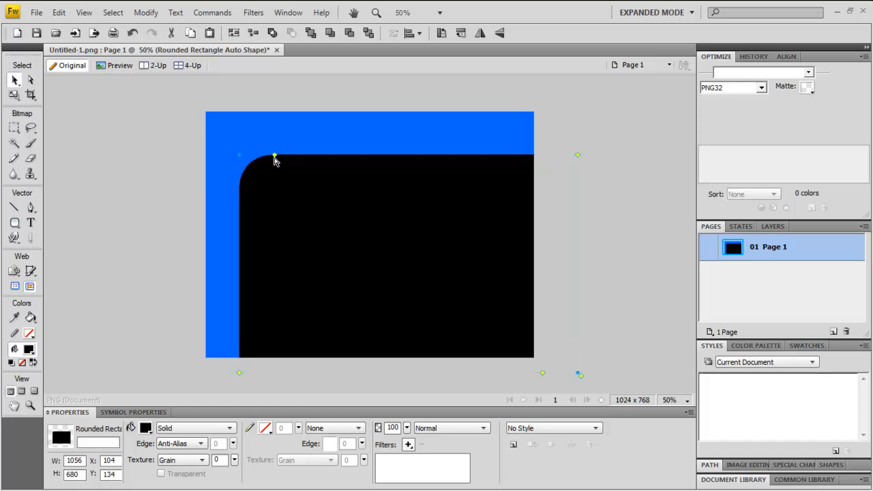
pyautogui.moveTo(314, 194); pyautogui.dragTo(312, 186)
pyautogui.click(180, 185)
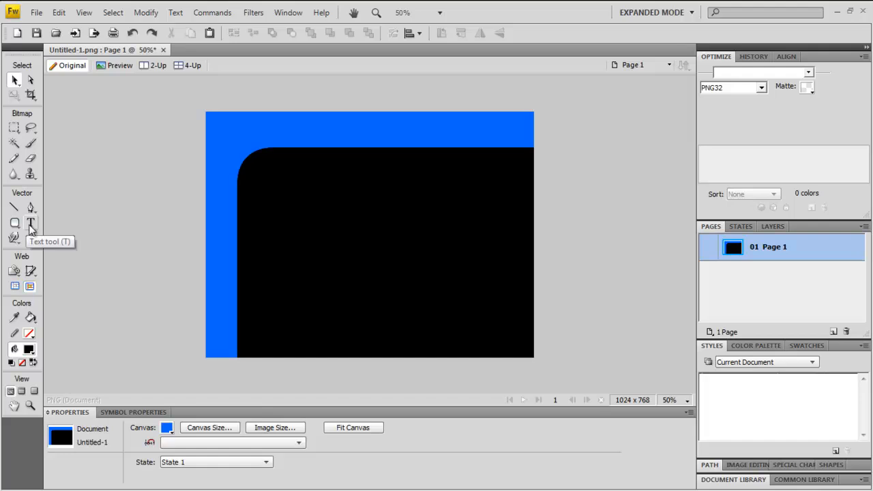
# Add the title text "Example site" in 96-point Arial and place it in the blue band above the black shape
pyautogui.click(30, 226)
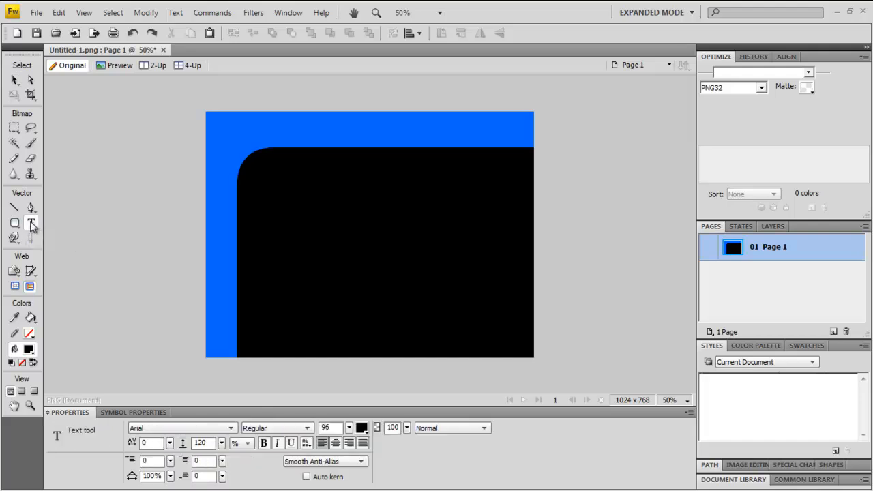
pyautogui.click(376, 126)
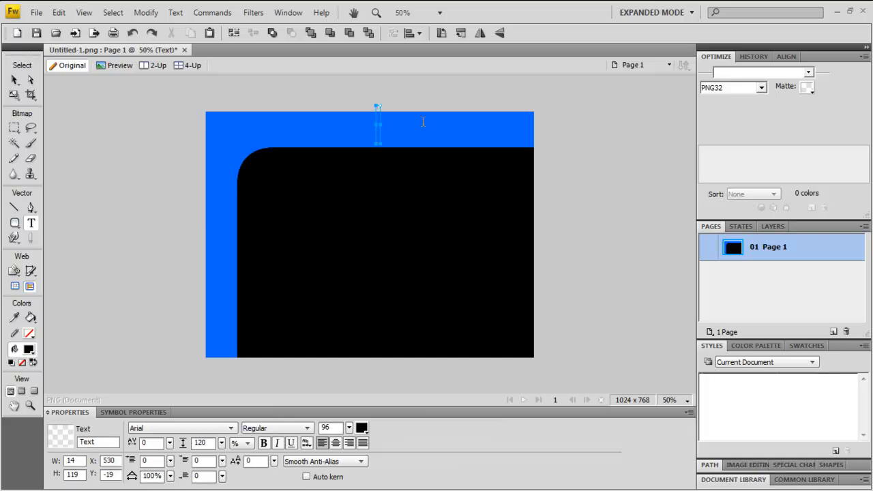
pyautogui.write('Example site')
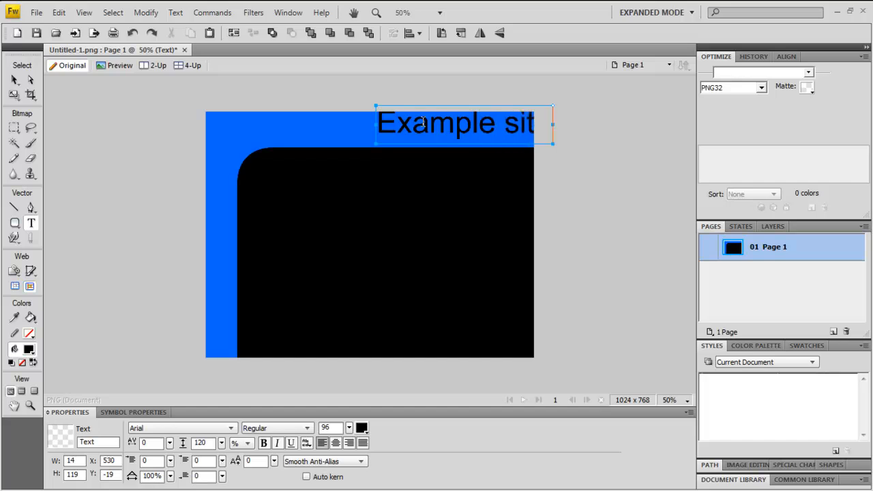
pyautogui.click(15, 80)
pyautogui.moveTo(429, 124); pyautogui.dragTo(405, 135)
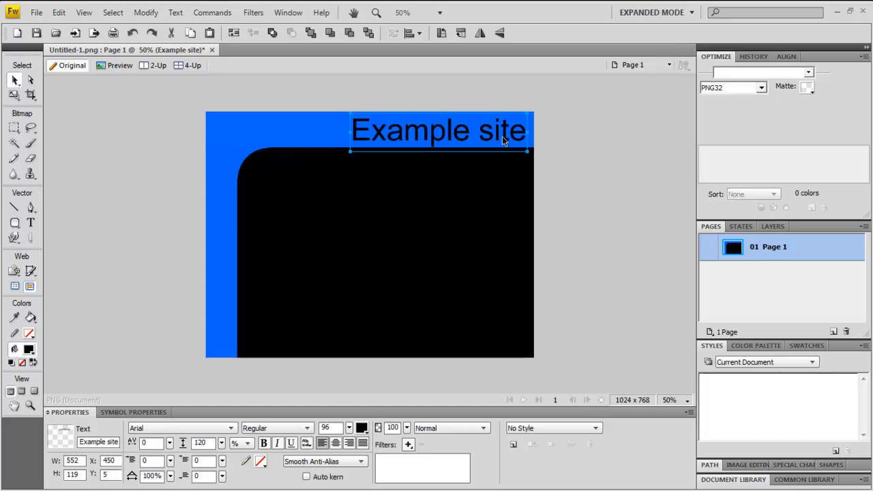
# Change the title's font to Lobster 1.4 and move it toward the top-right corner, at about X 512, Y 14
pyautogui.click(231, 429)
pyautogui.moveTo(232, 198); pyautogui.dragTo(228, 274)
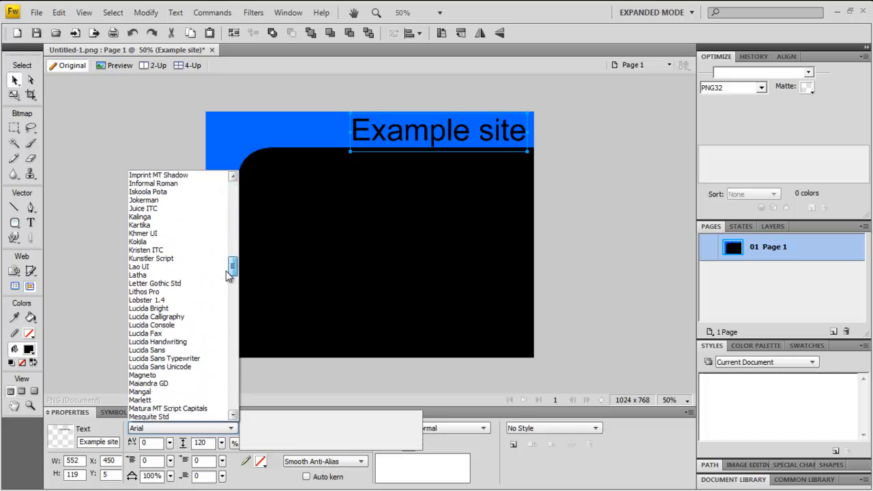
pyautogui.click(182, 301)
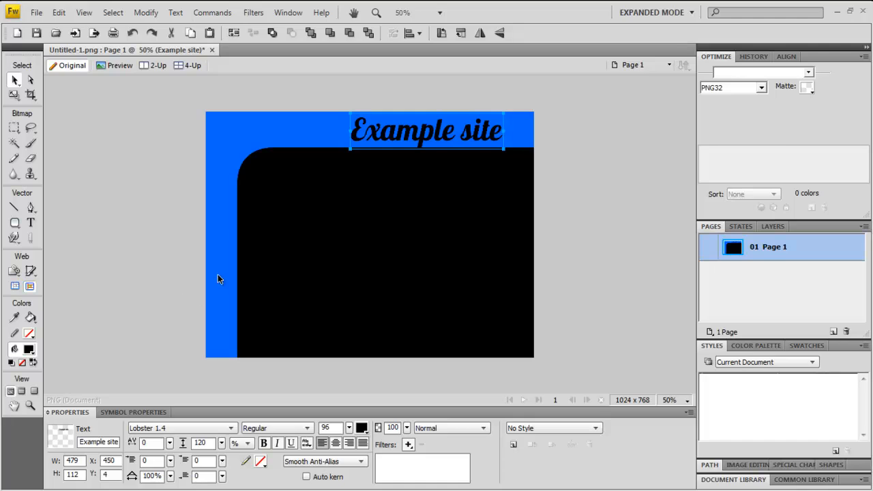
pyautogui.moveTo(403, 138); pyautogui.dragTo(424, 139)
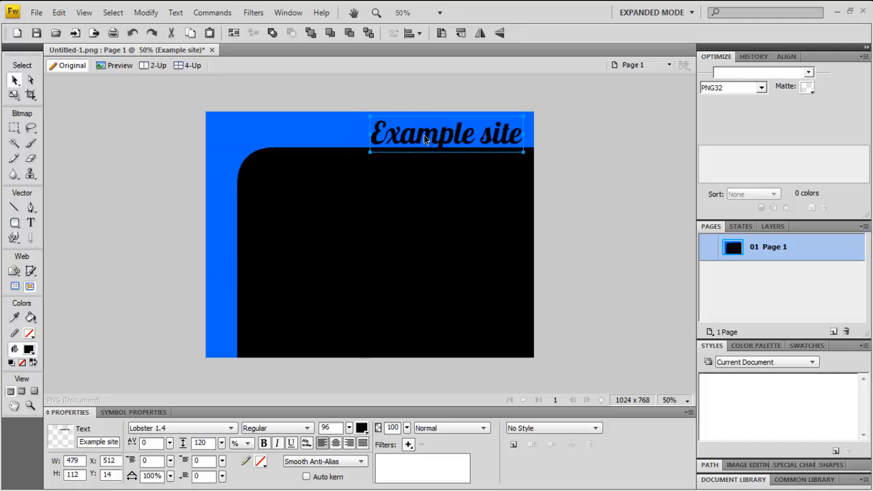
# Fill the title text with green (#41A541) and give it a black outline
pyautogui.click(362, 429)
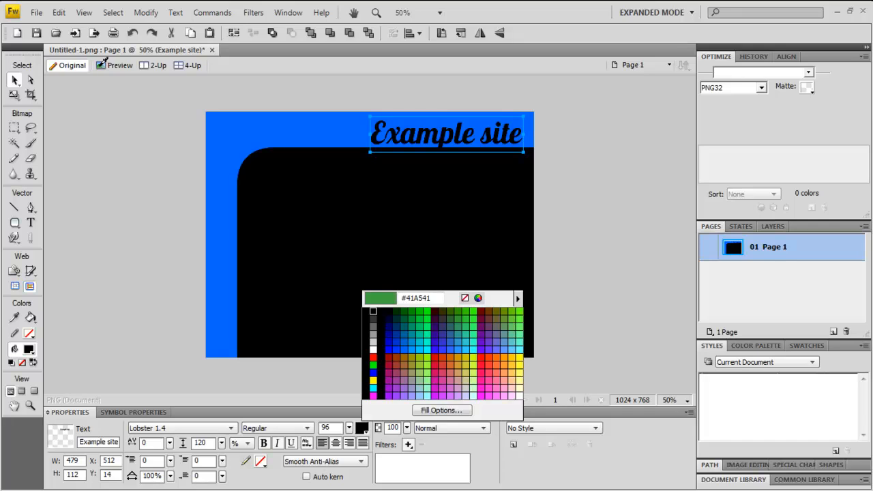
pyautogui.click(104, 60)
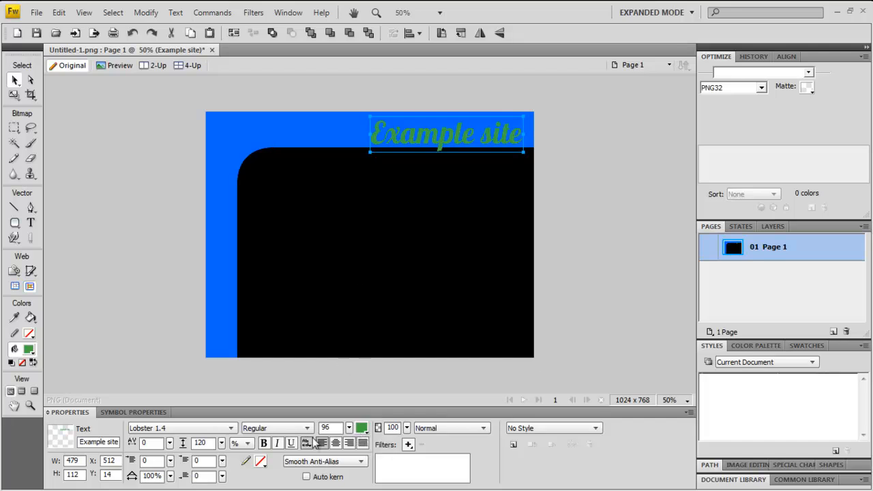
pyautogui.click(261, 462)
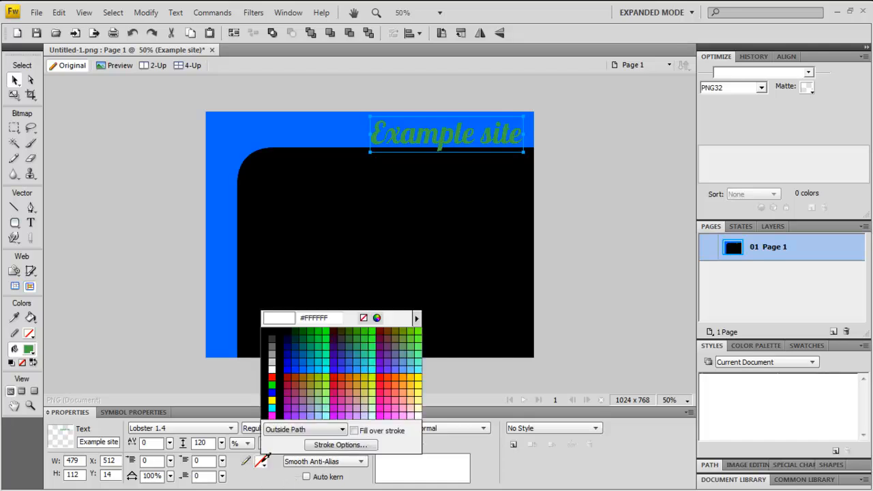
pyautogui.click(274, 335)
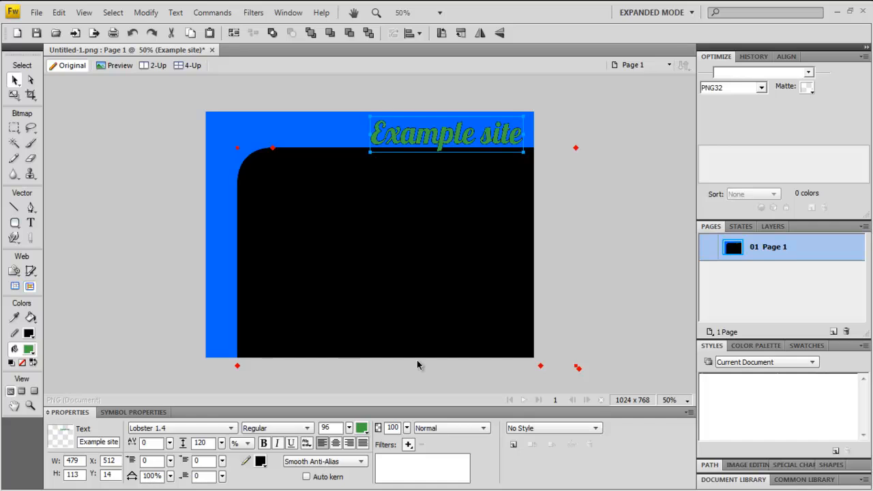
# Apply a Drop Shadow filter with its default settings to the title text and check it at 100% magnification
pyautogui.click(407, 444)
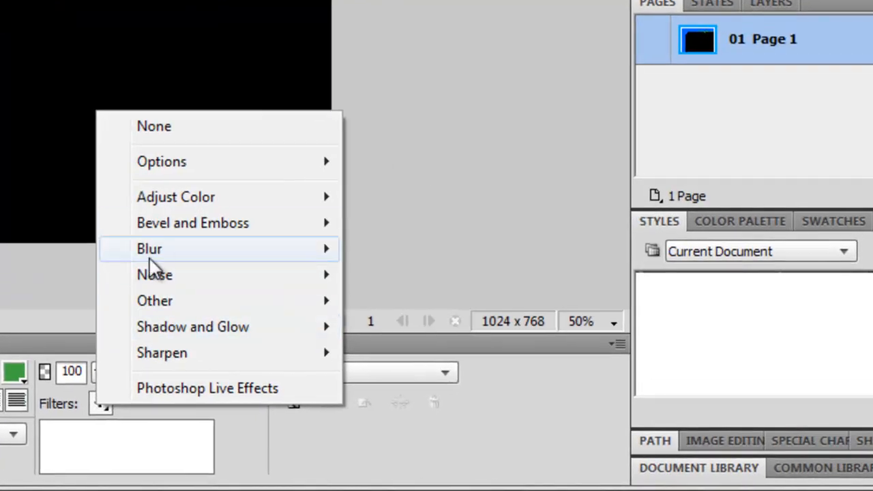
pyautogui.moveTo(165, 328)
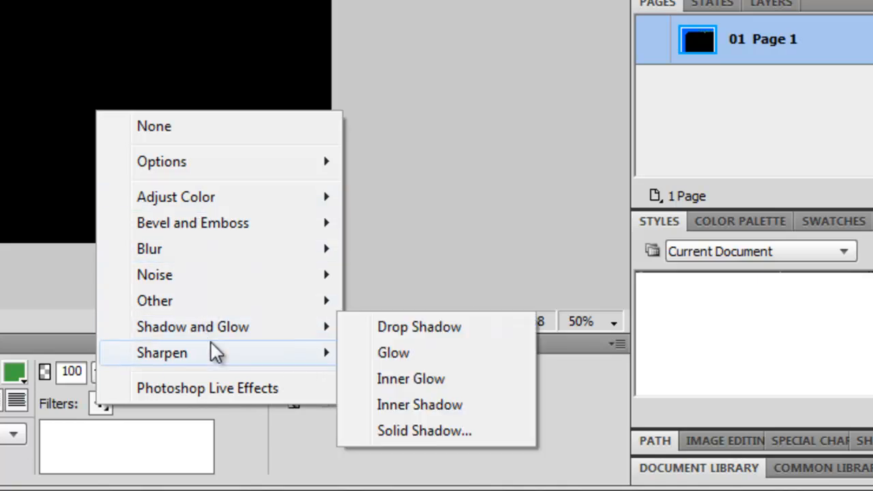
pyautogui.moveTo(228, 329)
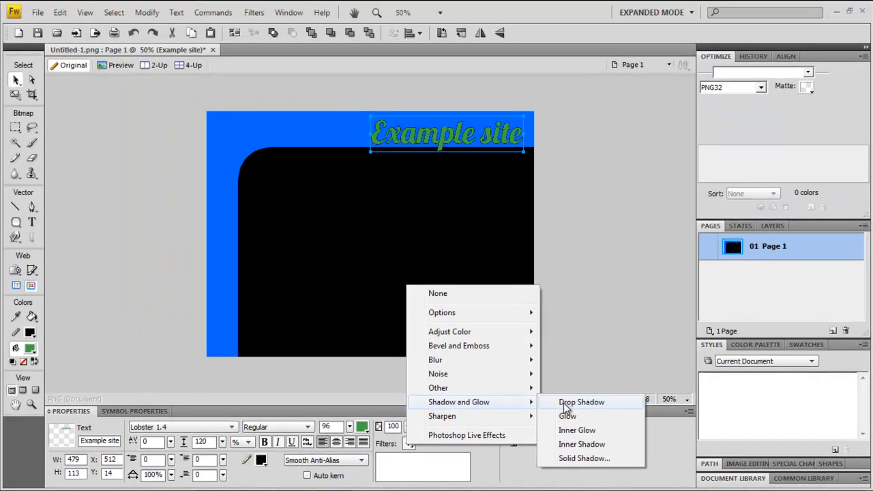
pyautogui.click(385, 334)
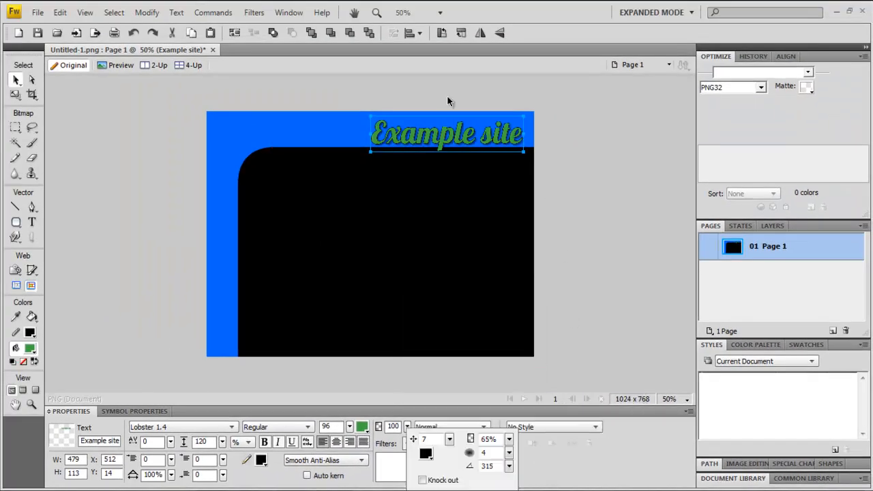
pyautogui.click(671, 403)
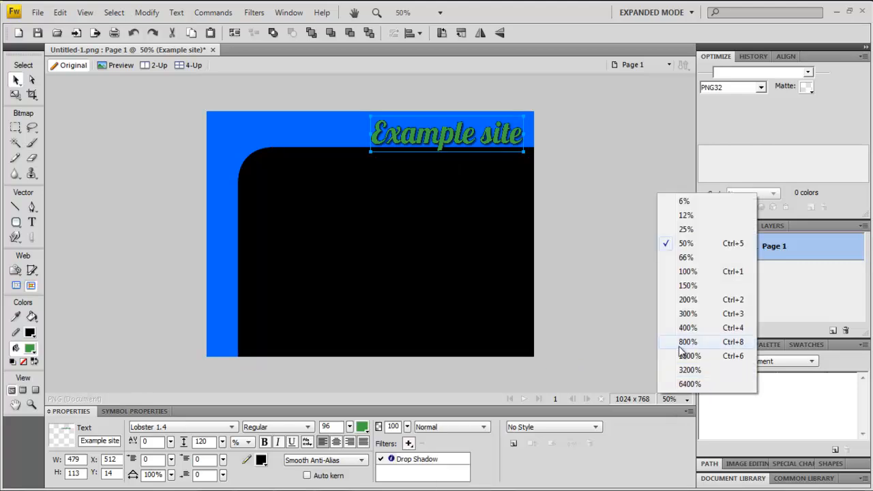
pyautogui.click(686, 283)
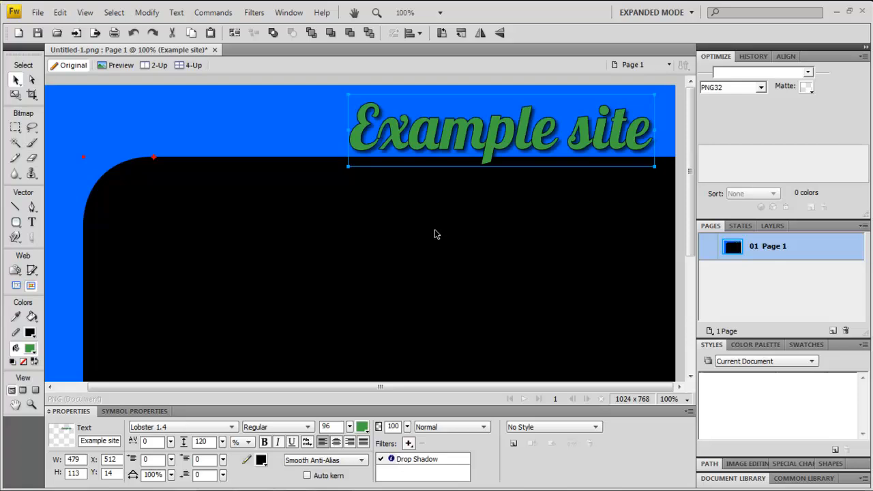
pyautogui.click(681, 399)
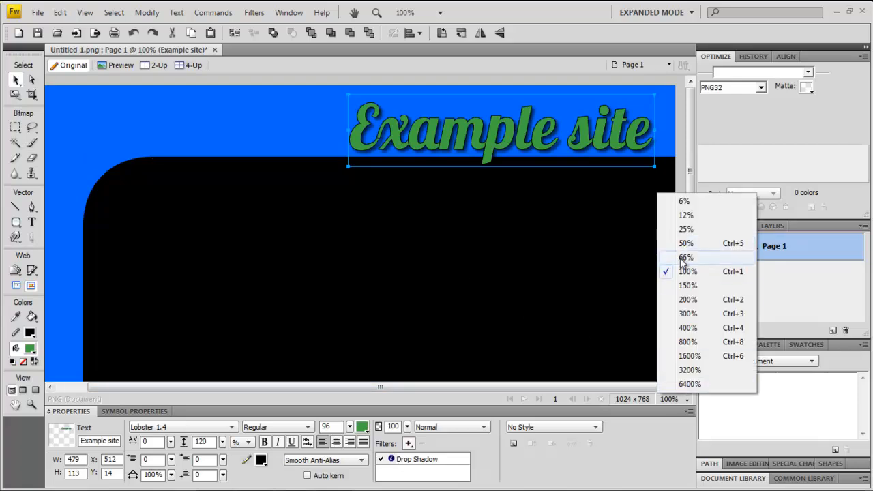
pyautogui.click(685, 243)
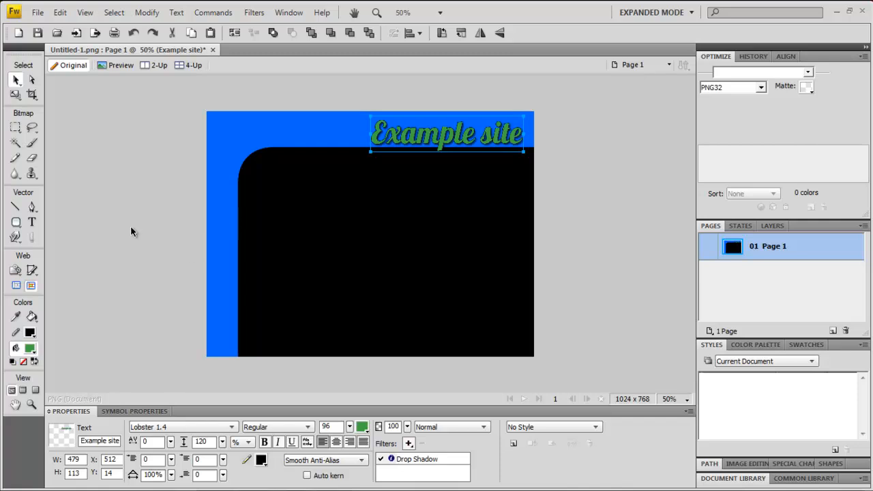
# Draw a green rectangle about 204 × 54 px across the black shape's left edge, just below its rounded corner
pyautogui.click(17, 223)
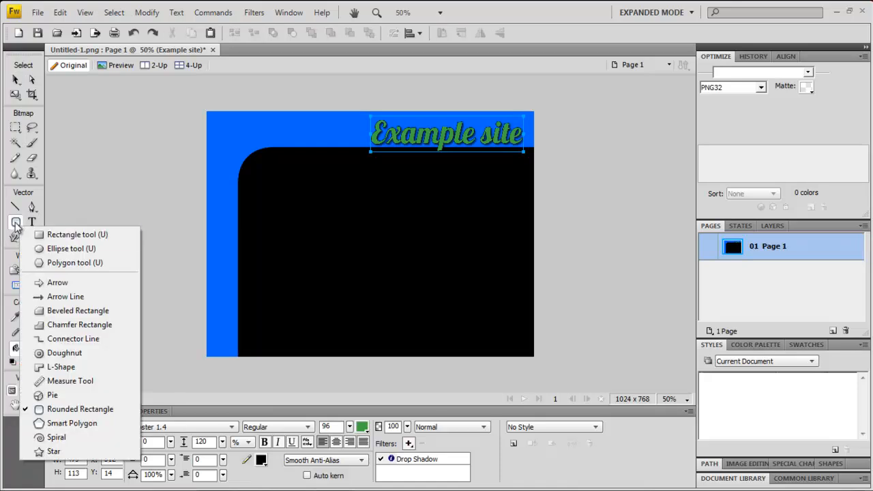
pyautogui.click(34, 237)
pyautogui.moveTo(217, 181); pyautogui.dragTo(280, 197)
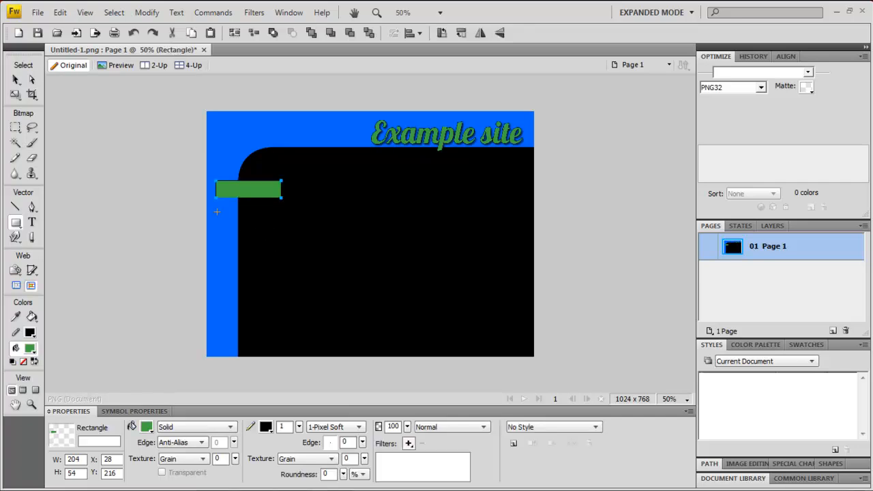
pyautogui.click(16, 80)
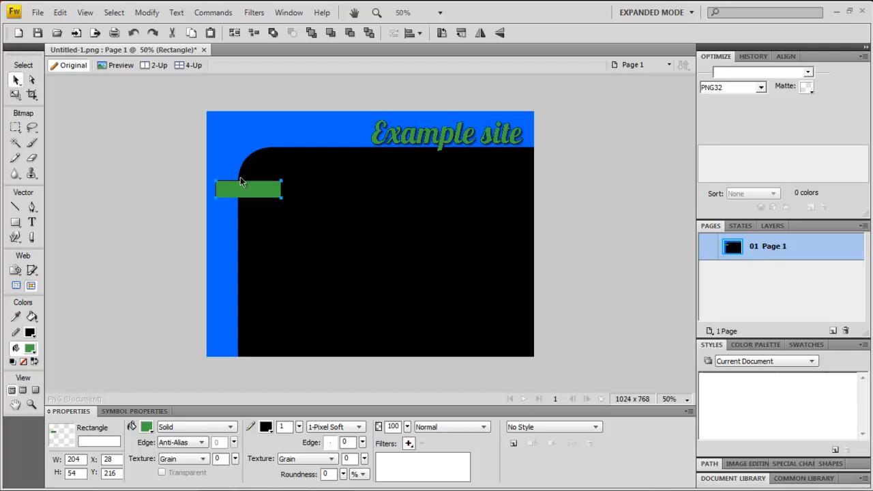
# Duplicate the green rectangle four times down the black shape's left edge, and nudge the uppermost one up to Y 208
pyautogui.moveTo(241, 193); pyautogui.dragTo(241, 223)
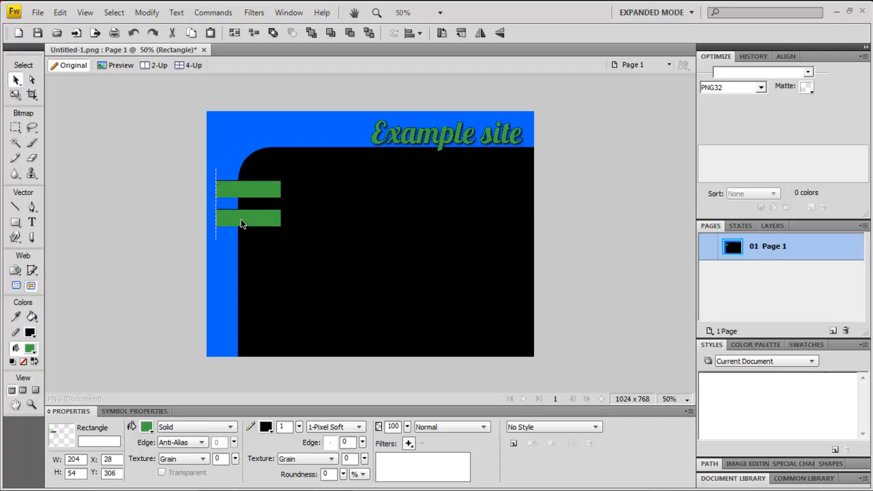
pyautogui.keyDown('shift'); pyautogui.click(218, 193); pyautogui.keyUp('shift')
pyautogui.moveTo(236, 221); pyautogui.dragTo(234, 245)
pyautogui.moveTo(240, 186); pyautogui.dragTo(241, 272)
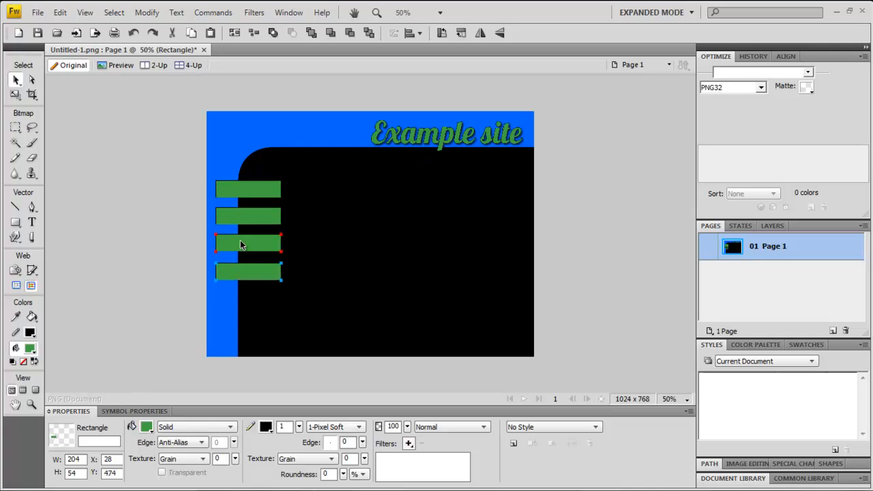
pyautogui.moveTo(245, 193); pyautogui.dragTo(241, 298)
pyautogui.moveTo(252, 186)
pyautogui.mouseDown()
pyautogui.moveTo(252, 177)
pyautogui.moveTo(252, 187)
pyautogui.mouseUp()
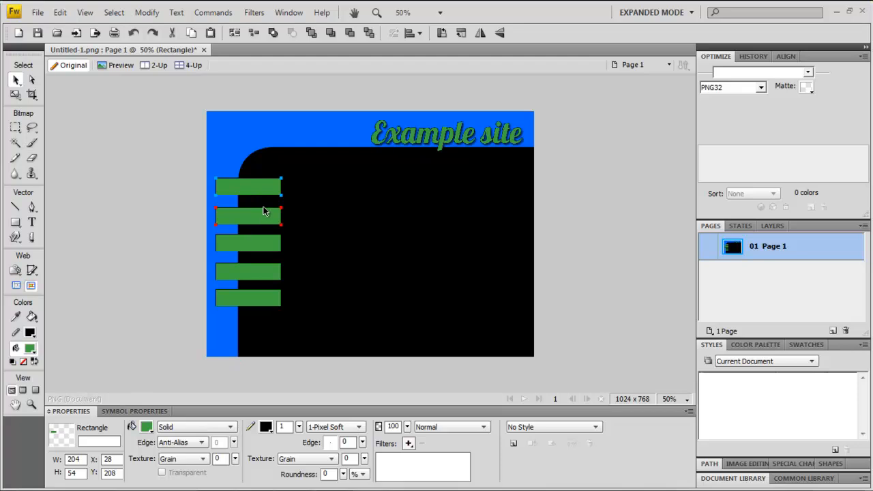
# Distribute all five green rectangles so that they are evenly spaced vertically
pyautogui.click(258, 243)
pyautogui.click(253, 195)
pyautogui.keyDown('shift'); pyautogui.click(250, 220); pyautogui.keyUp('shift')
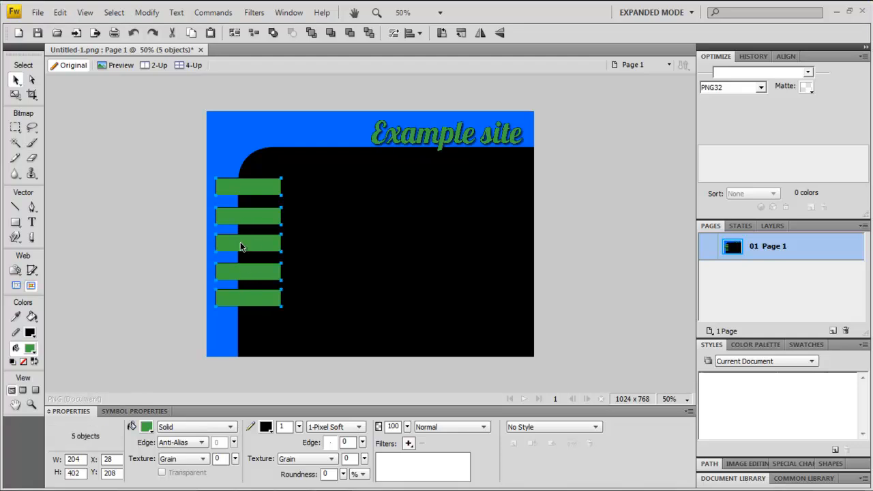
pyautogui.click(146, 12)
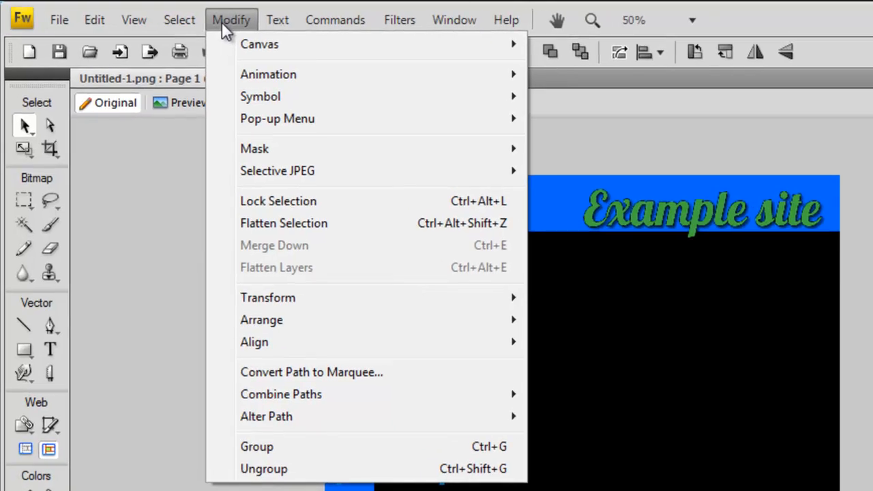
pyautogui.moveTo(281, 341)
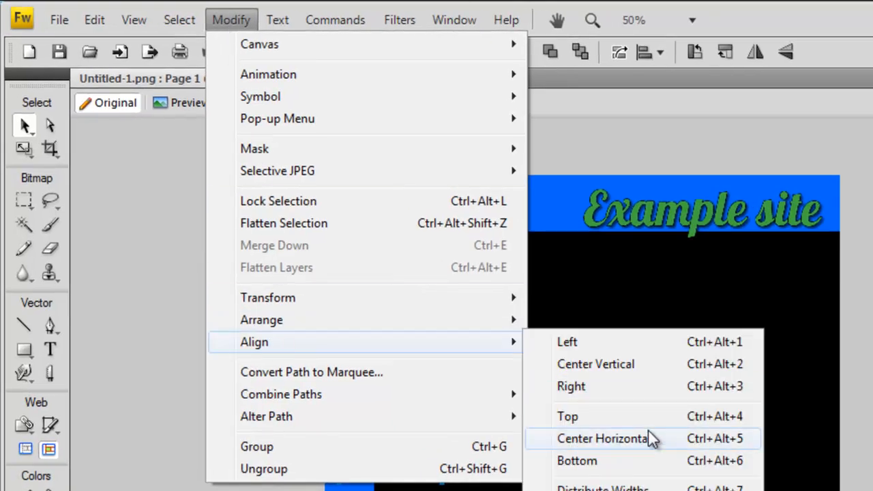
pyautogui.click(505, 423)
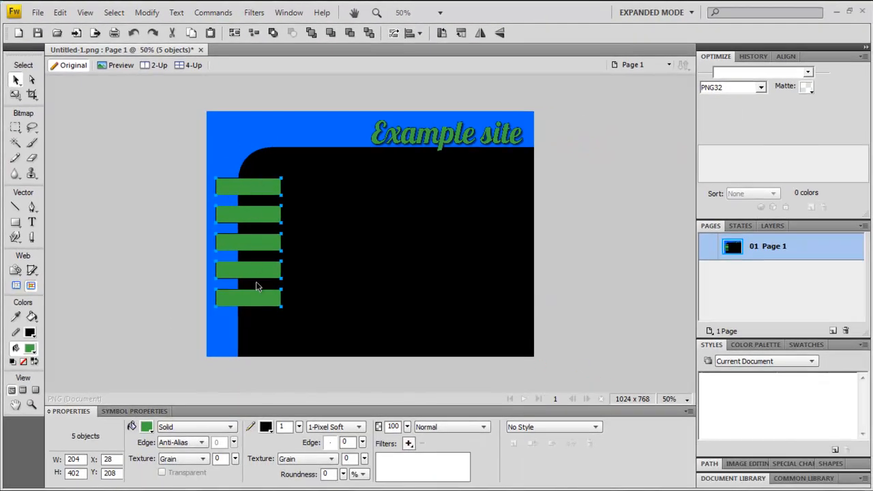
pyautogui.click(131, 251)
# Add the text "Home" over the uppermost green rectangle
pyautogui.click(32, 224)
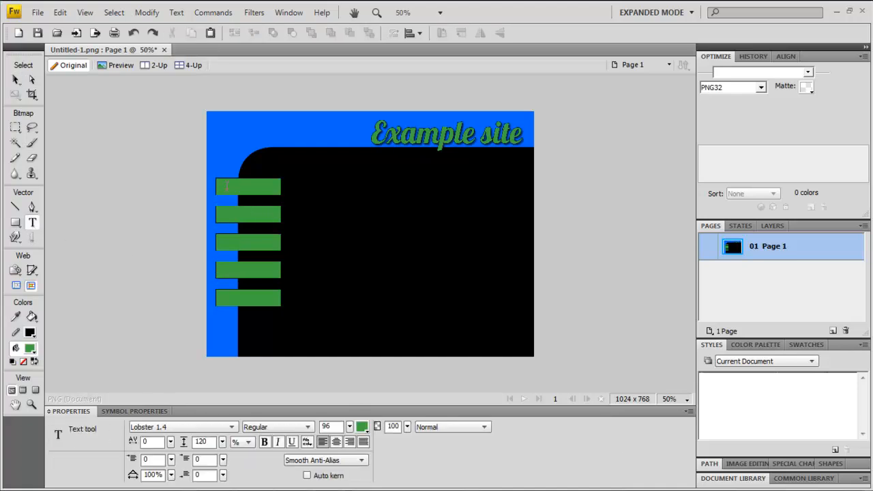
pyautogui.click(228, 185)
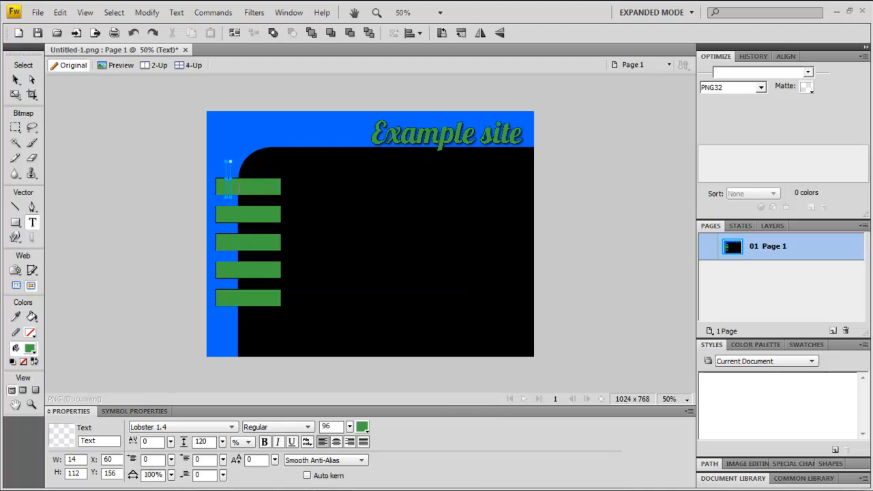
pyautogui.write('Home')
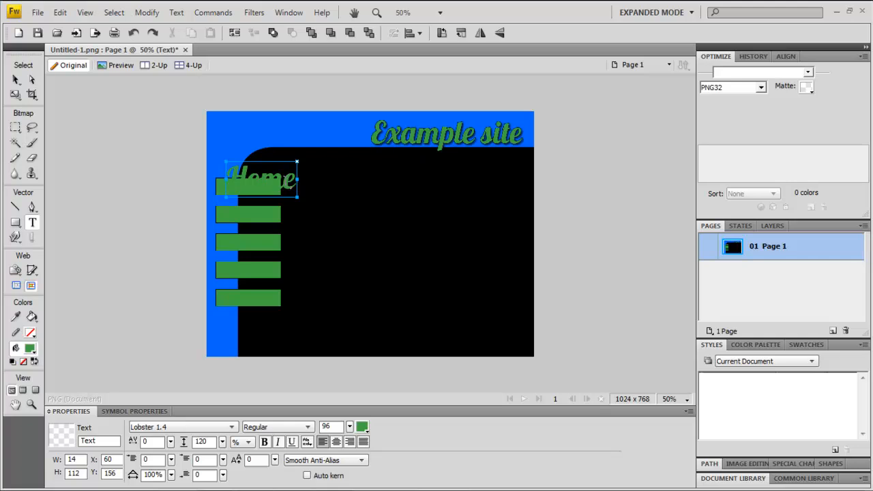
pyautogui.click(18, 80)
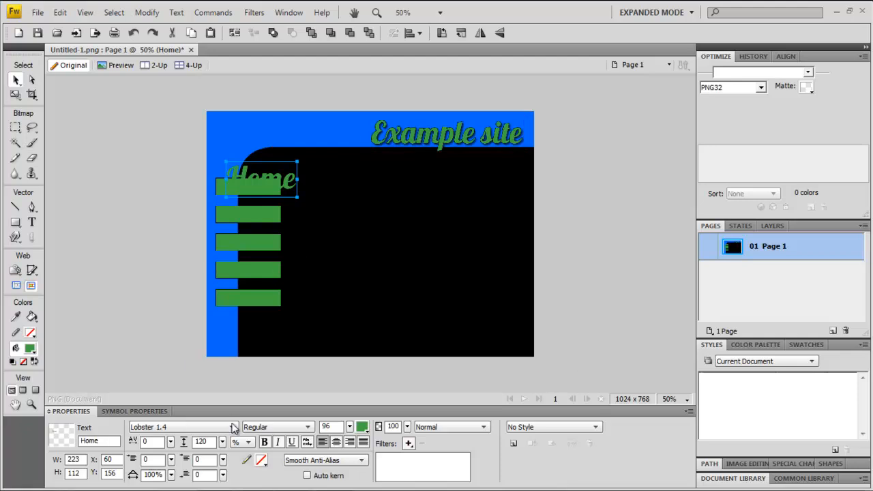
# Format the Home text in black Hobo Std at size 29 and centre it on the uppermost green rectangle, at about X 90, Y 216
pyautogui.click(232, 427)
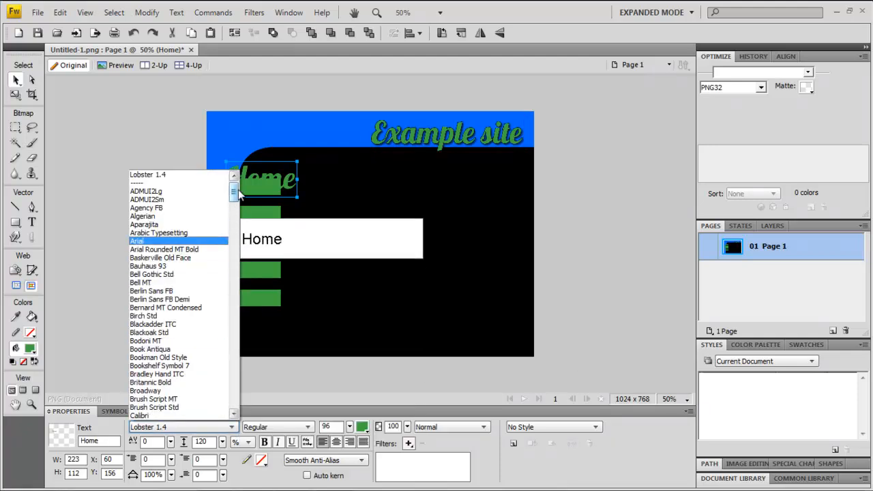
pyautogui.moveTo(234, 193); pyautogui.dragTo(231, 257)
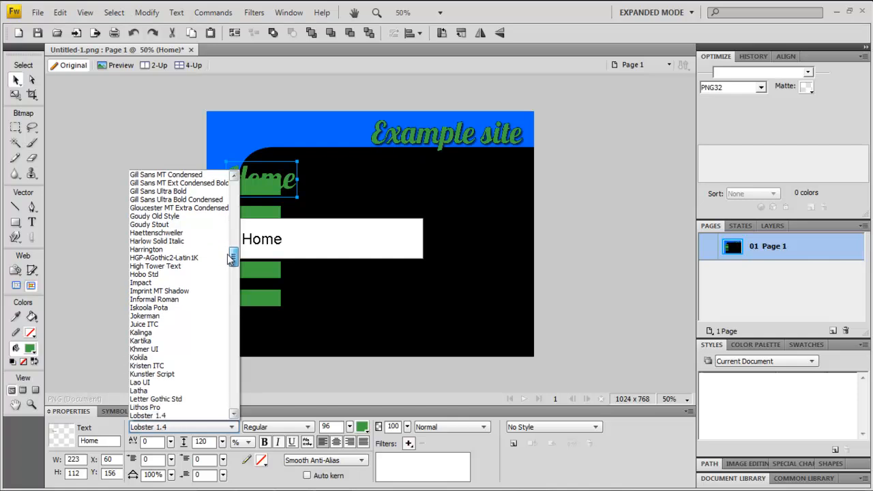
pyautogui.click(161, 275)
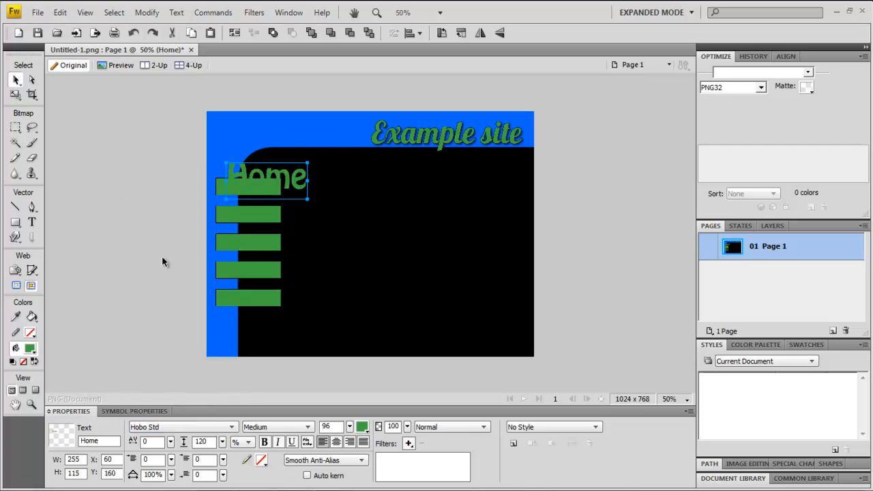
pyautogui.moveTo(349, 426); pyautogui.dragTo(349, 469)
pyautogui.click(362, 426)
pyautogui.click(375, 316)
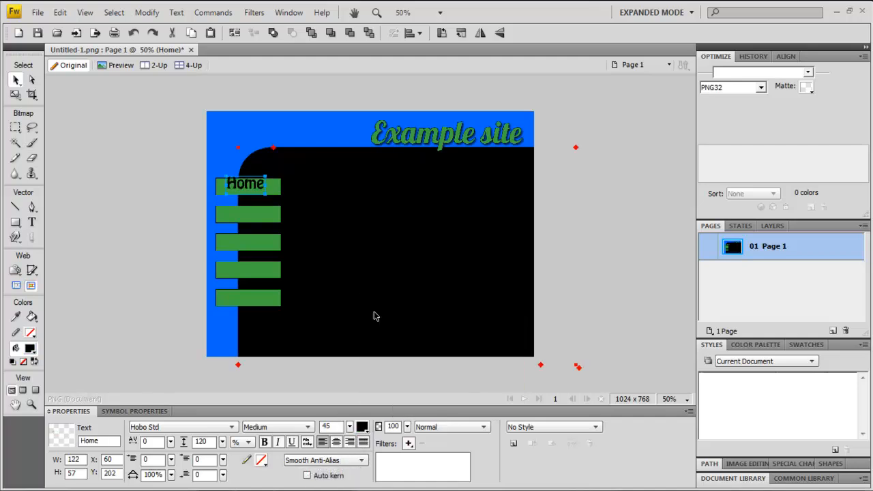
pyautogui.click(349, 427)
pyautogui.moveTo(352, 431); pyautogui.dragTo(352, 444)
pyautogui.moveTo(241, 188); pyautogui.dragTo(251, 192)
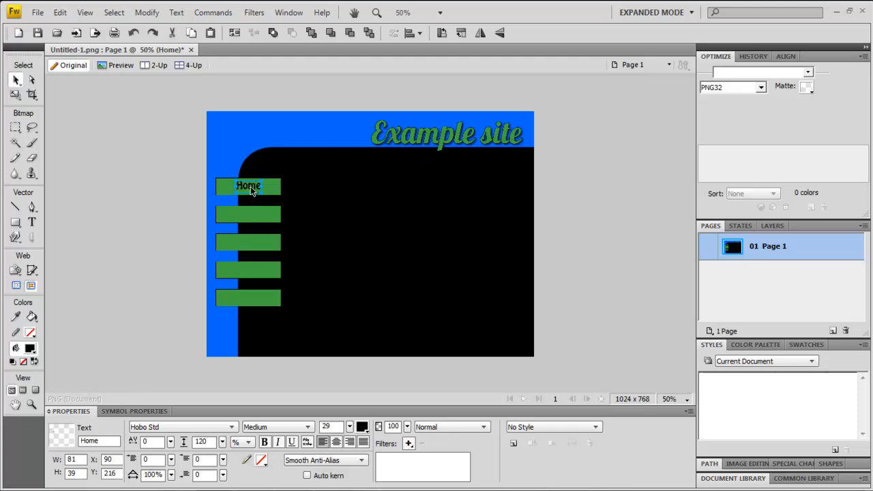
# Copy the Home label onto each of the four green rectangles below it
pyautogui.moveTo(250, 186); pyautogui.dragTo(250, 219)
pyautogui.moveTo(251, 186); pyautogui.dragTo(251, 245)
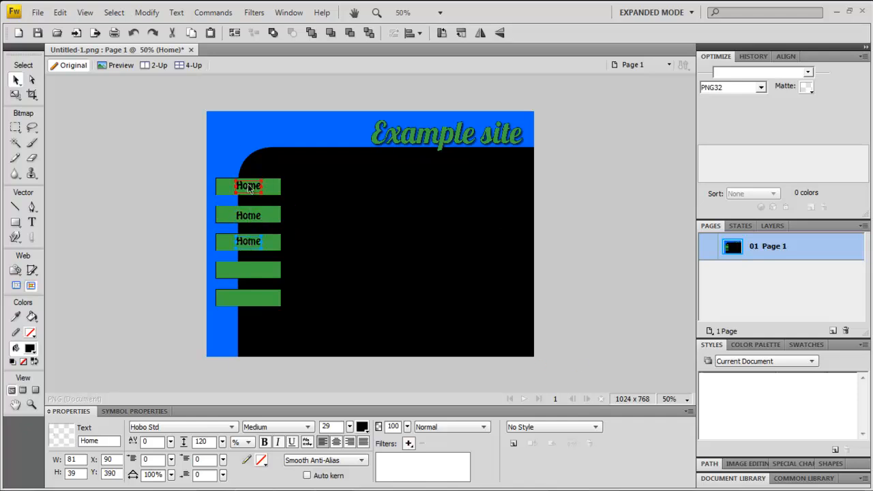
pyautogui.moveTo(249, 189); pyautogui.dragTo(254, 303)
pyautogui.click(182, 250)
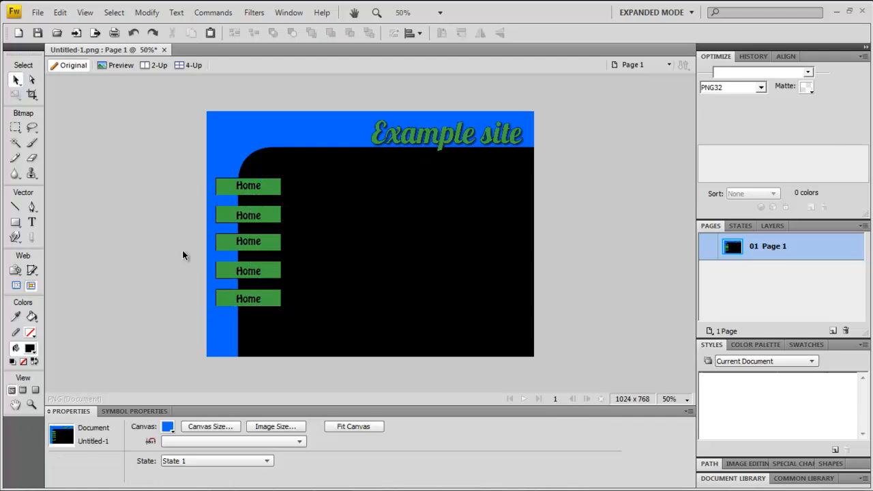